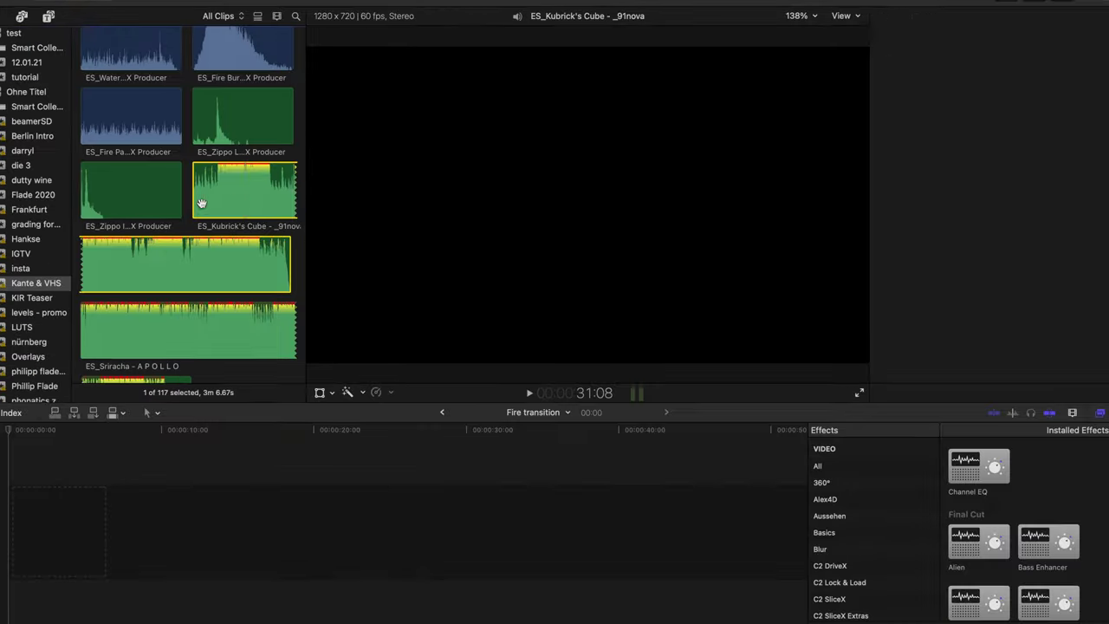
- Place the Kubrick's Cube song at 0:00 and lift it from the storyline, leaving a gap clip
drag(228, 302, 106, 525)
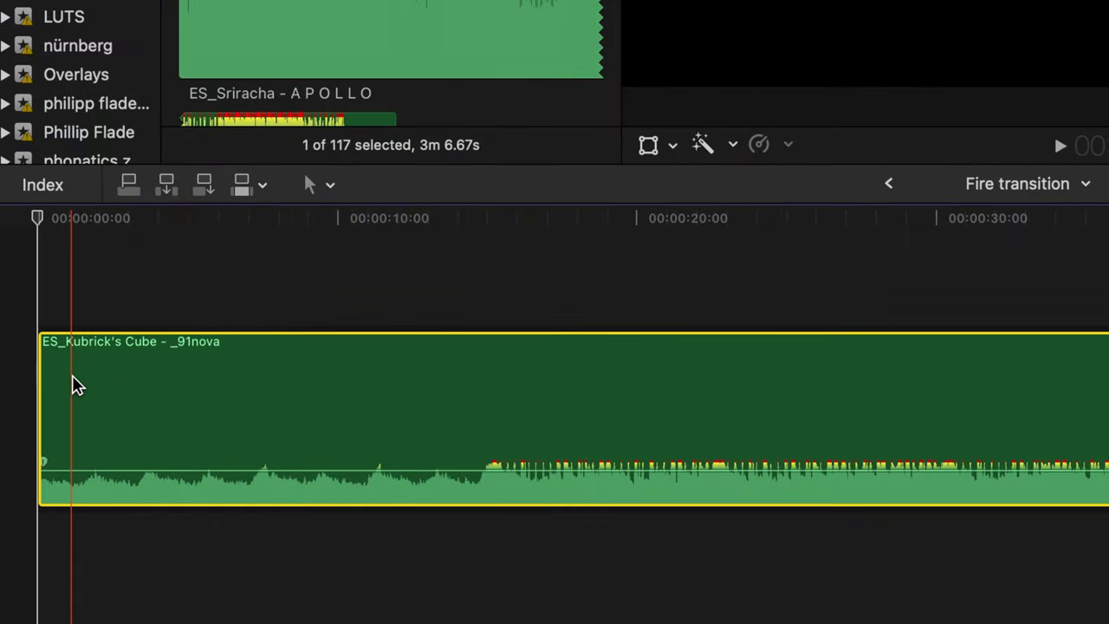
right_click(122, 396)
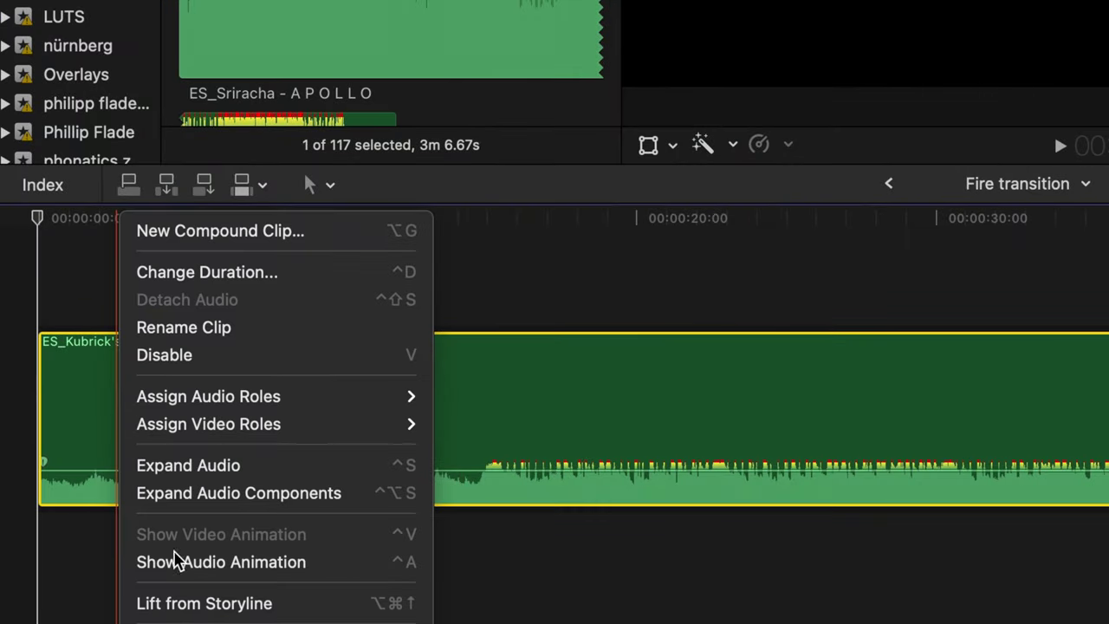
click(182, 604)
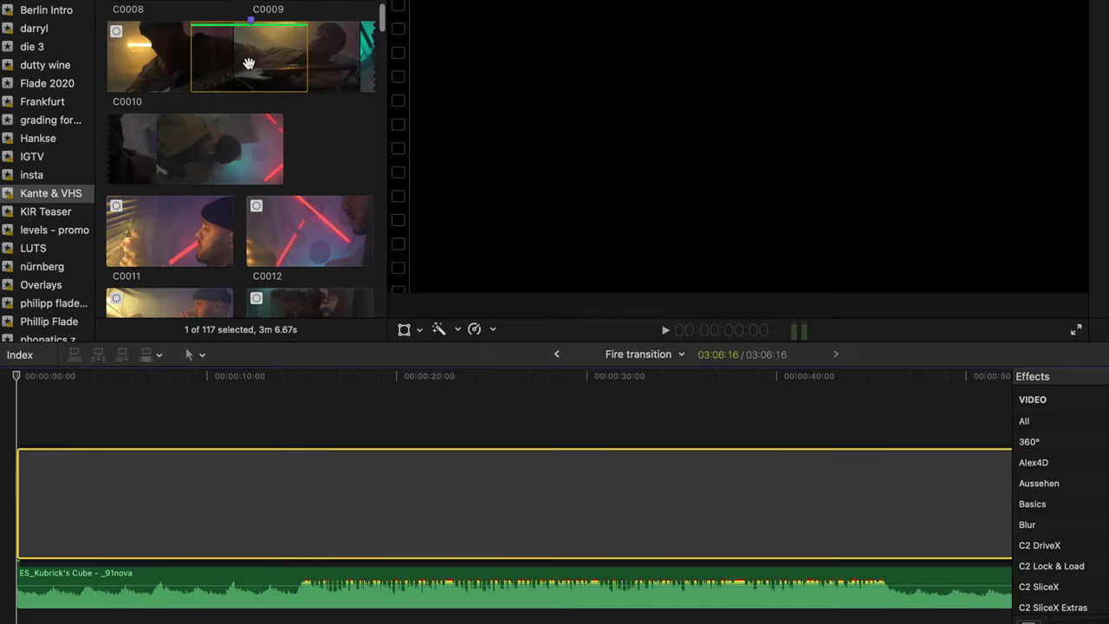
- Replace the gap clip with guitar clip C0010 using Replace from Start
click(248, 63)
drag(133, 336, 64, 488)
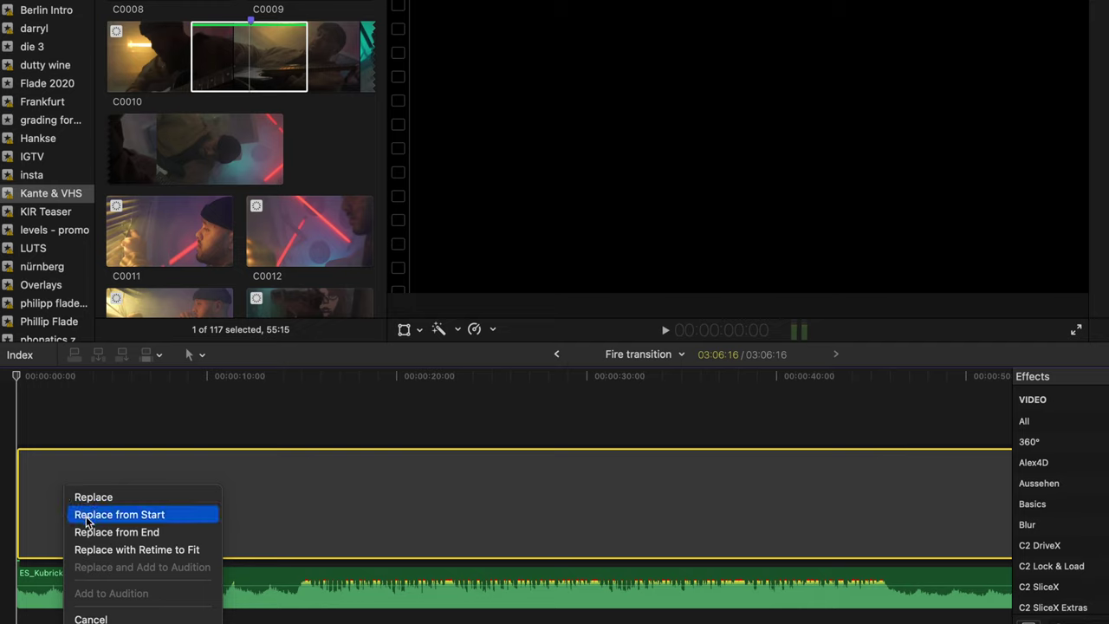
click(87, 516)
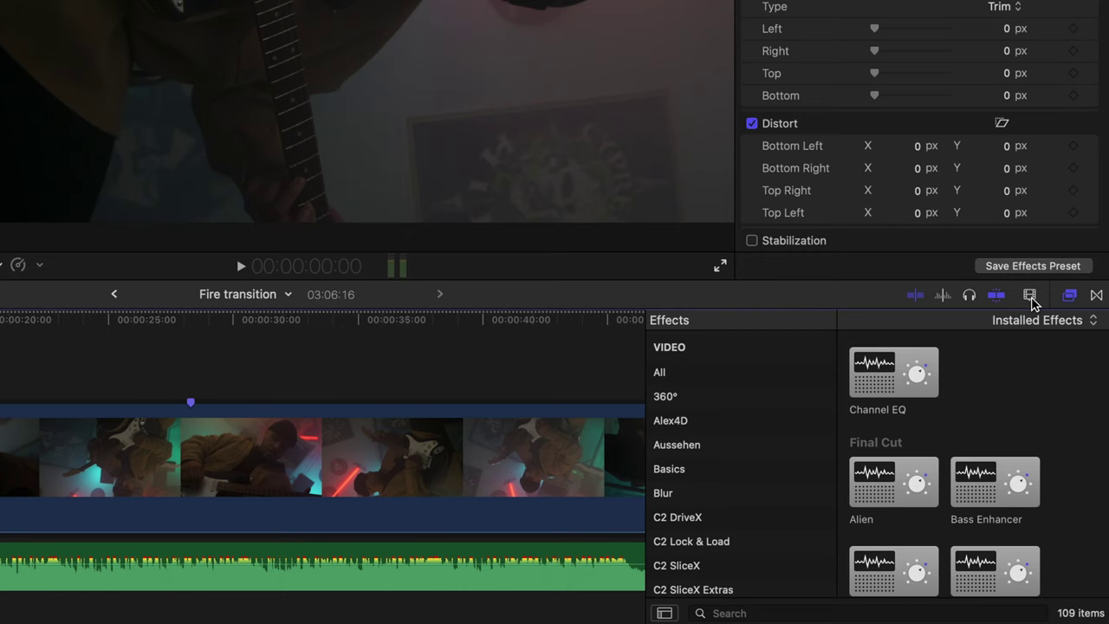
- Show timeline clips as small filmstrips with a taller clip height, then select the music clip
click(1072, 414)
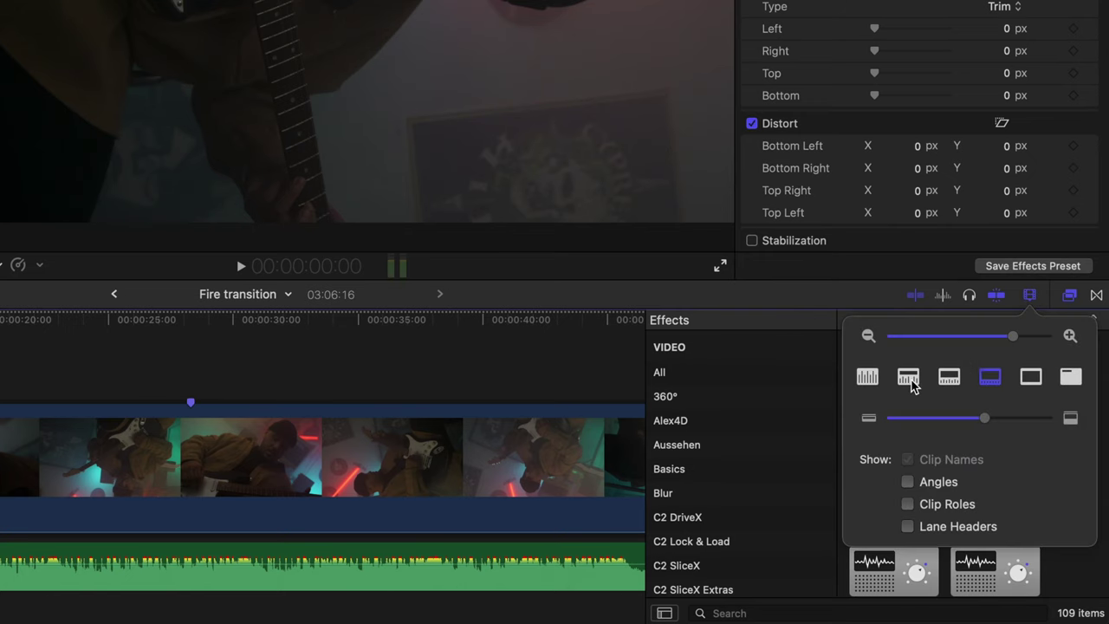
click(908, 378)
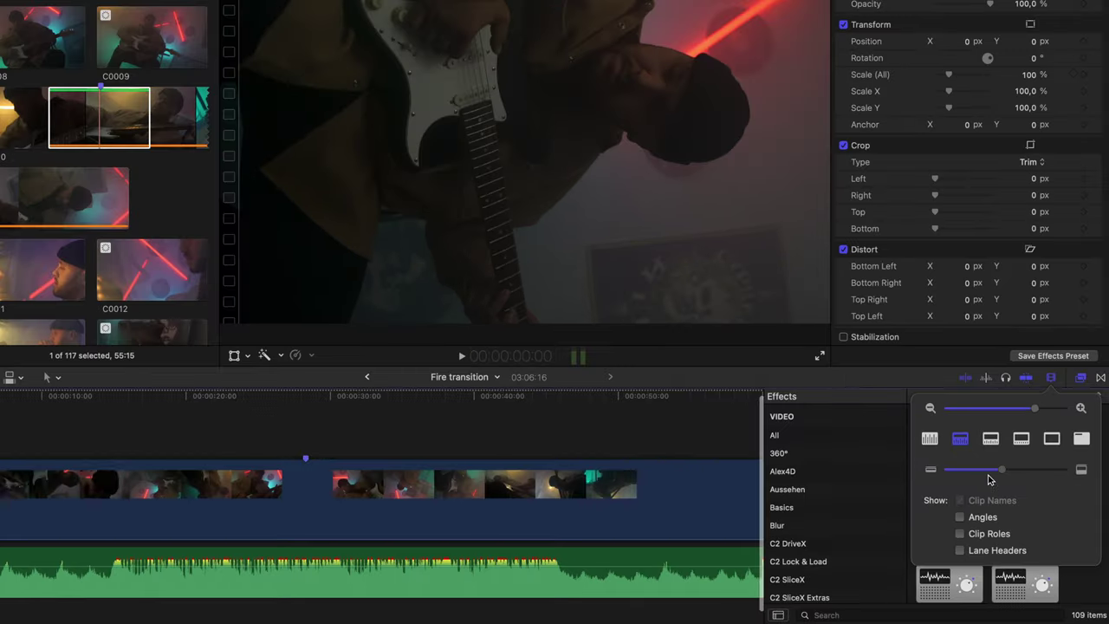
mouse_move(986, 418)
mouse_down()
mouse_move(909, 437)
mouse_move(997, 424)
mouse_up()
drag(1025, 474, 1058, 476)
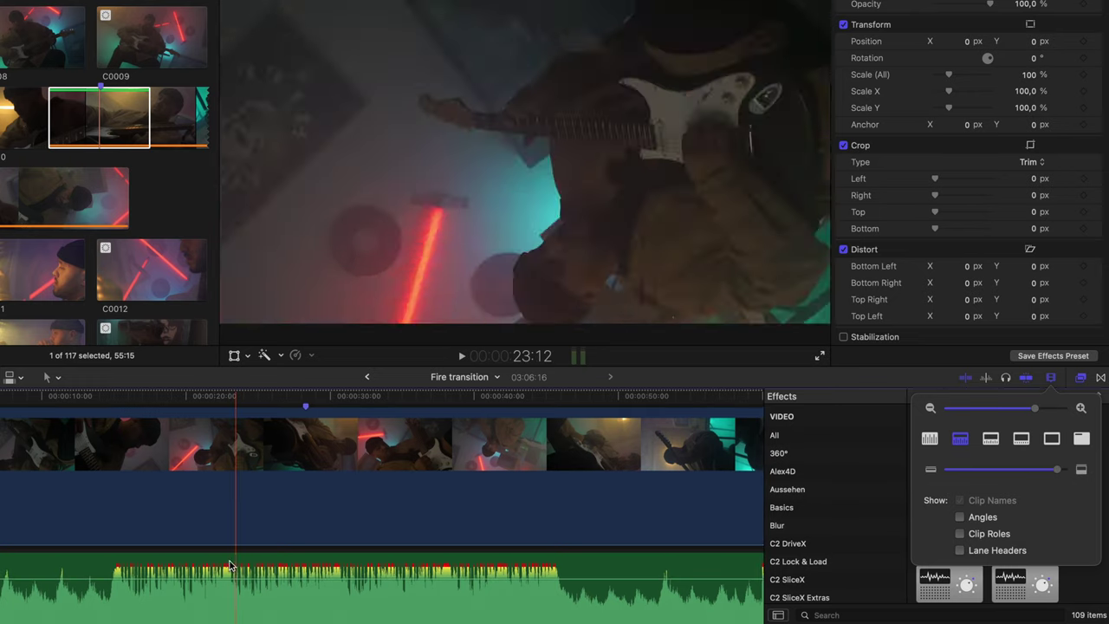
click(68, 565)
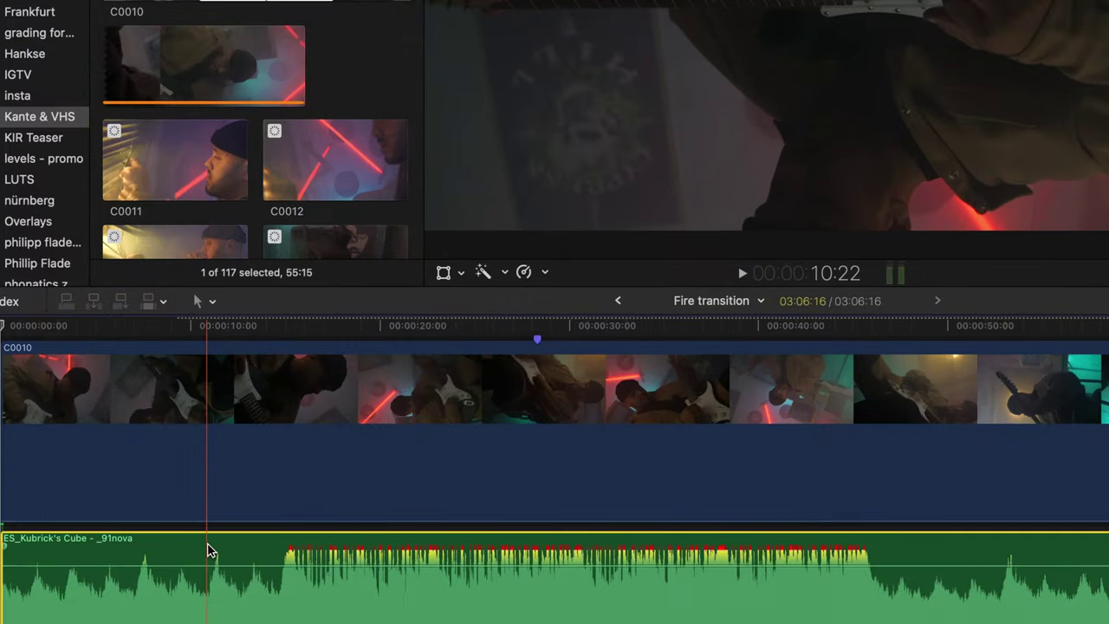
- Play the Kubrick's Cube song and add markers on its beats, starting where the beat drops
key(space)
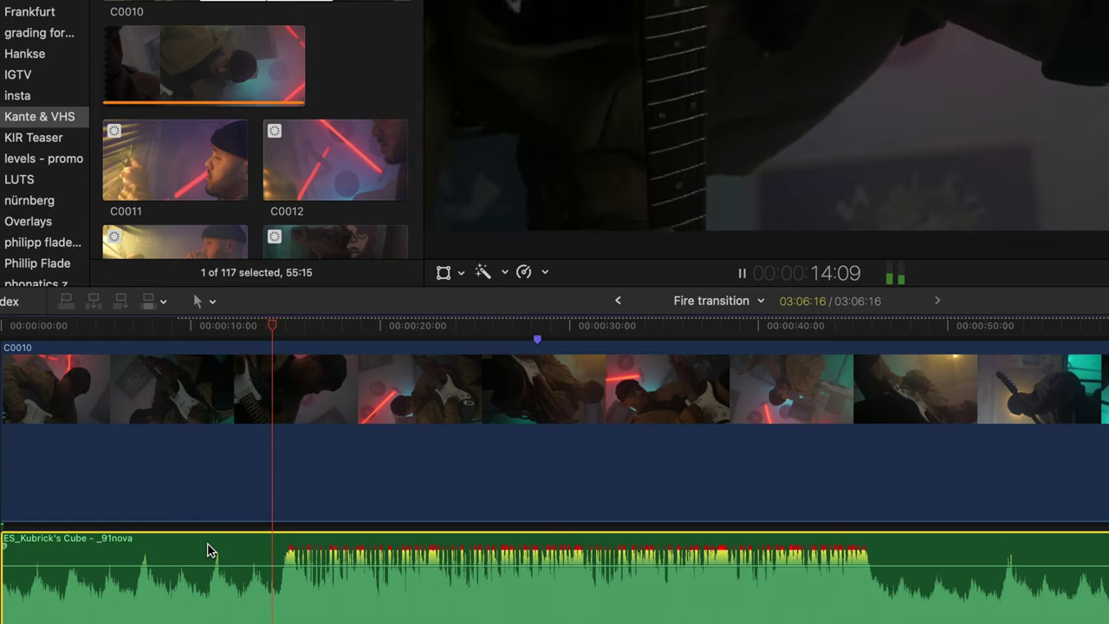
key(m)
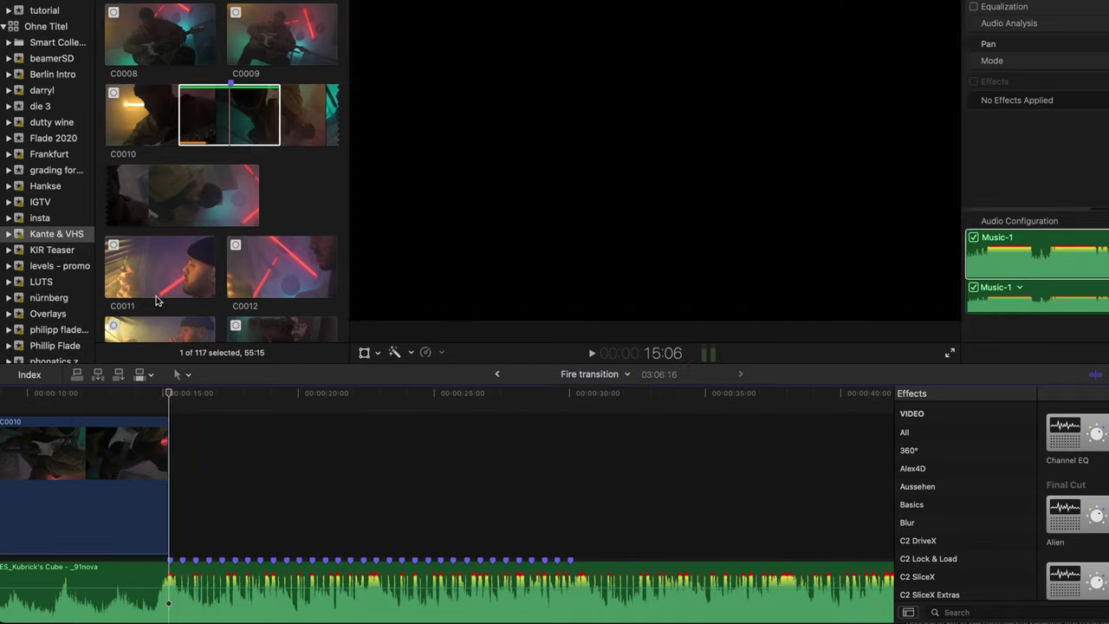
- Snap the C0010 clip's edit point to the next beat marker and play back the jump cuts
key(e)
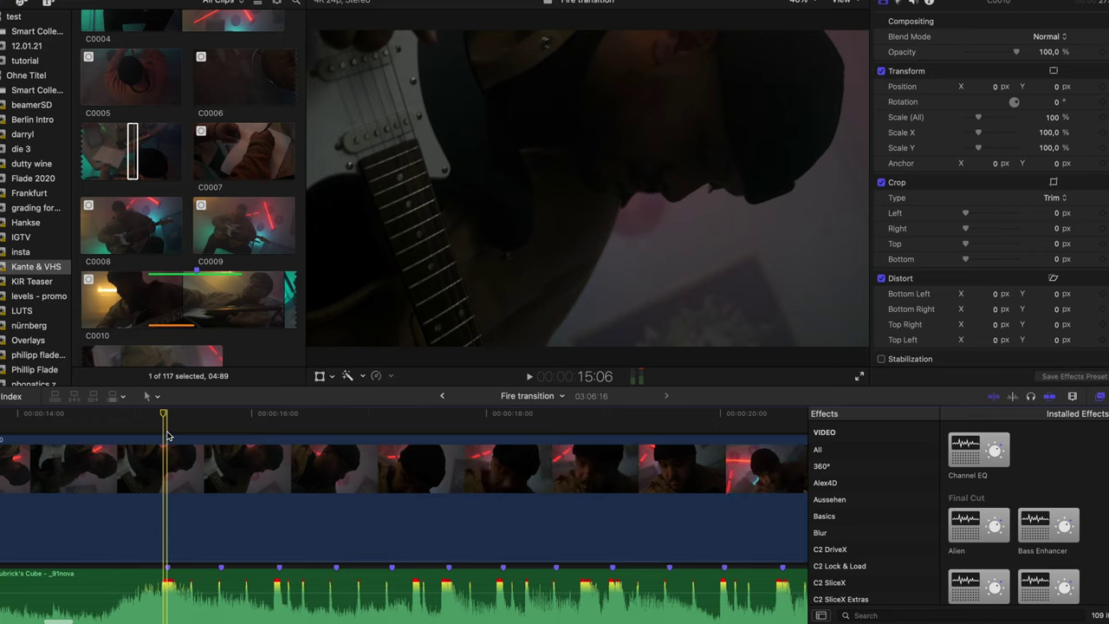
key(space)
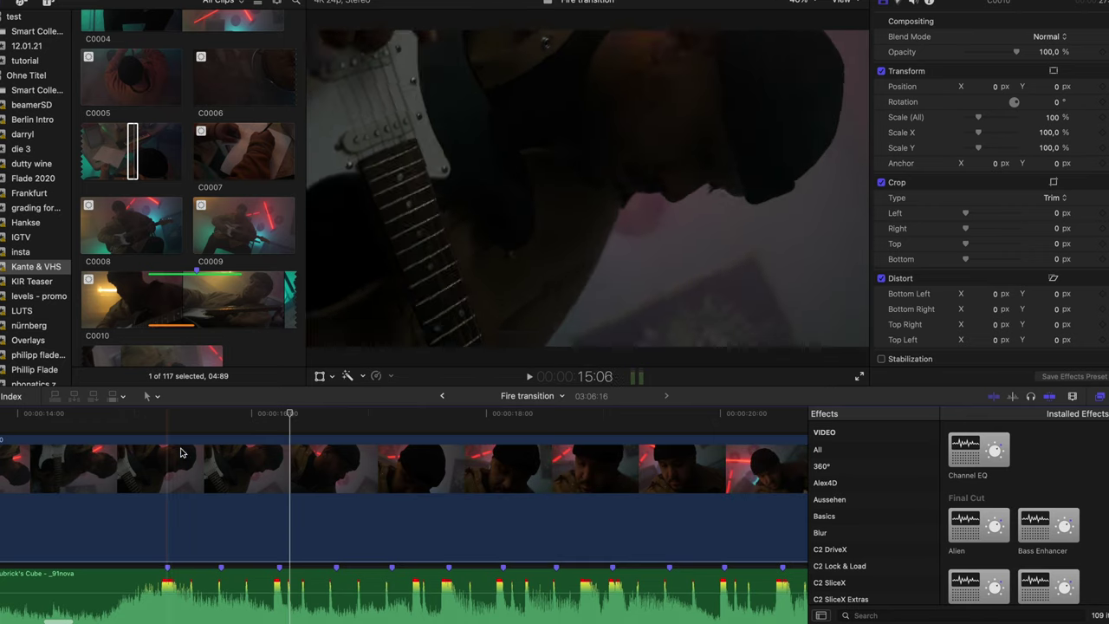
click(173, 488)
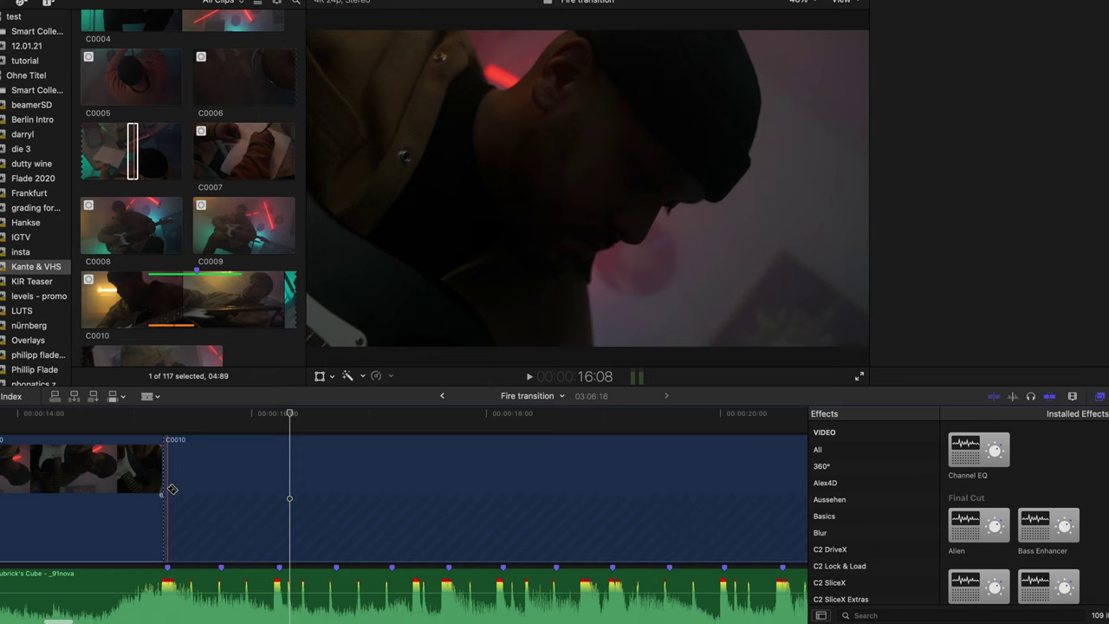
drag(170, 488, 411, 437)
key(space)
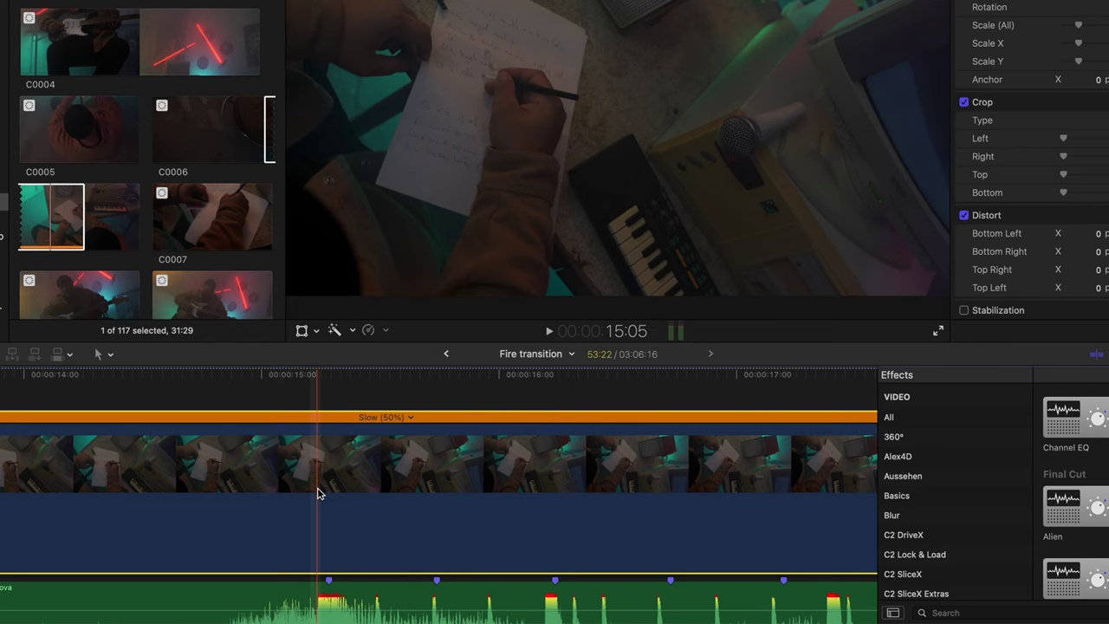
- Add speed cuts on the beats, stretch one section to the next beat, and make it Fast
key(super+b)
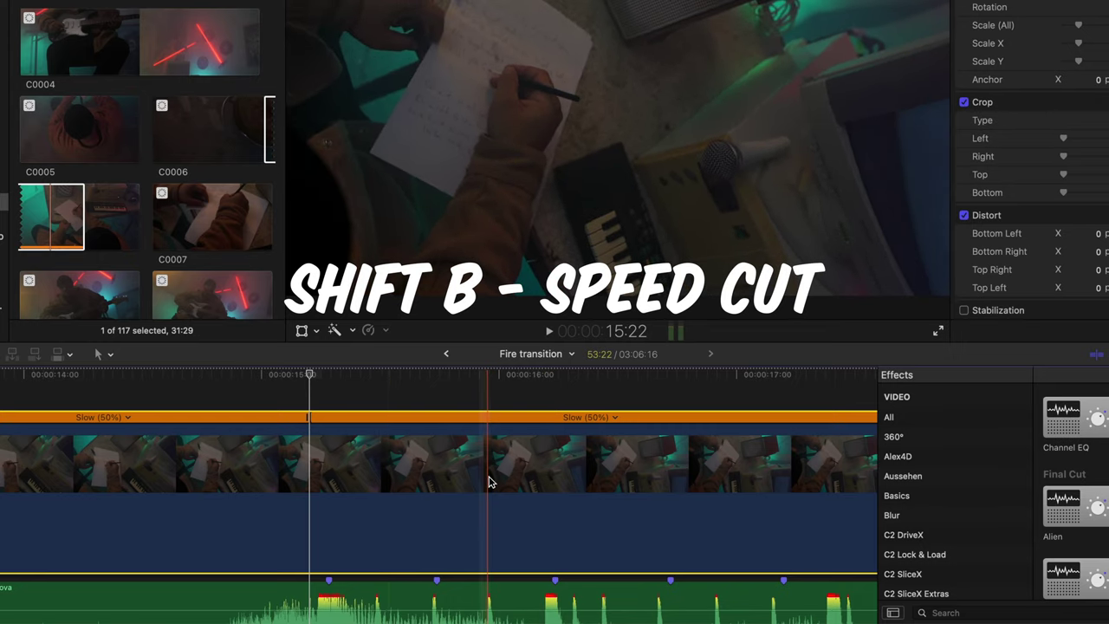
key(shift+b)
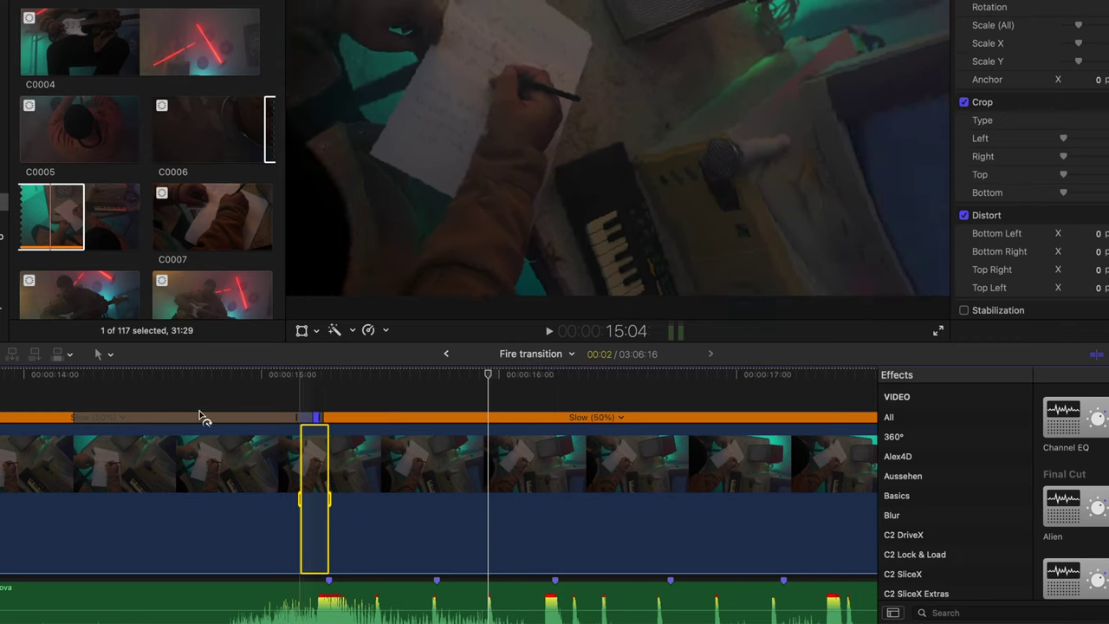
drag(329, 416, 391, 448)
click(540, 417)
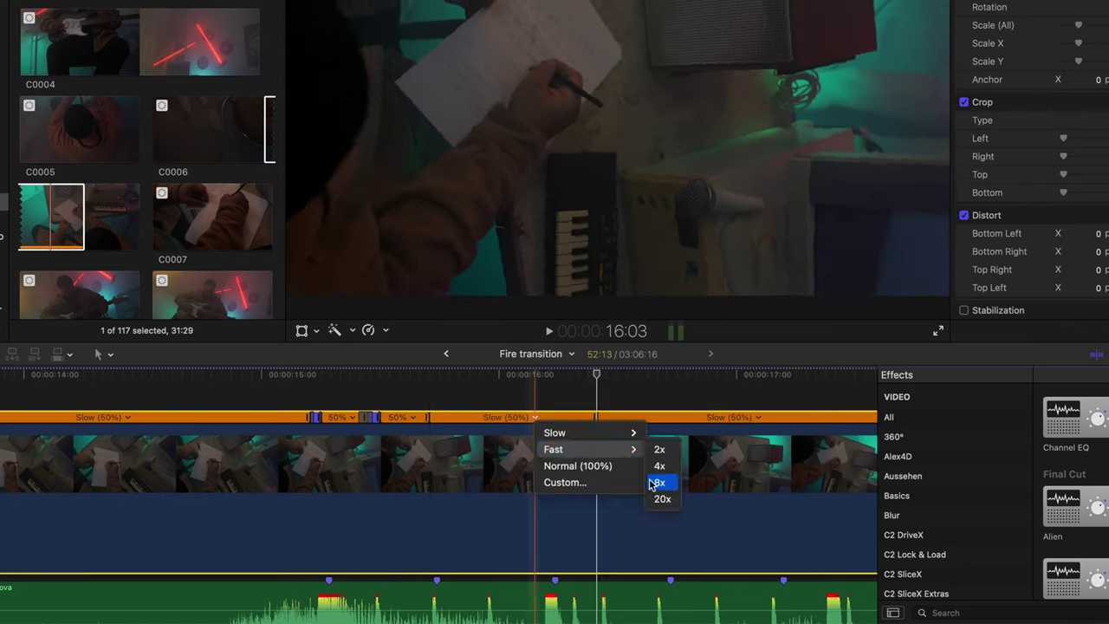
click(660, 497)
key(space)
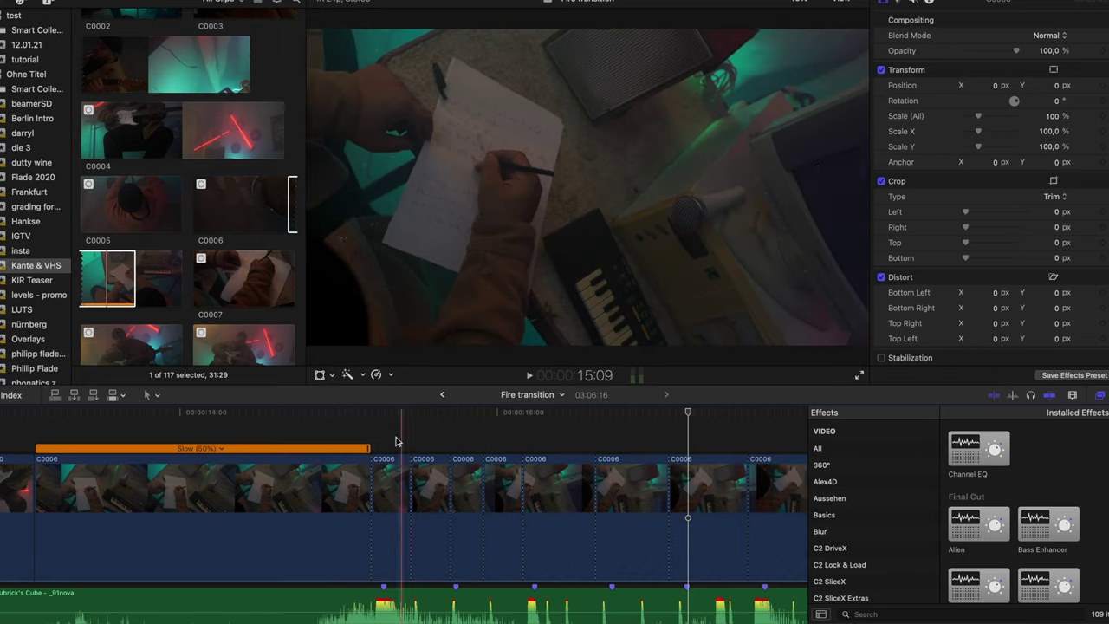
- Set Scale (All) of the first C0006 jump cut to 90
click(390, 485)
click(1048, 116)
text(90)
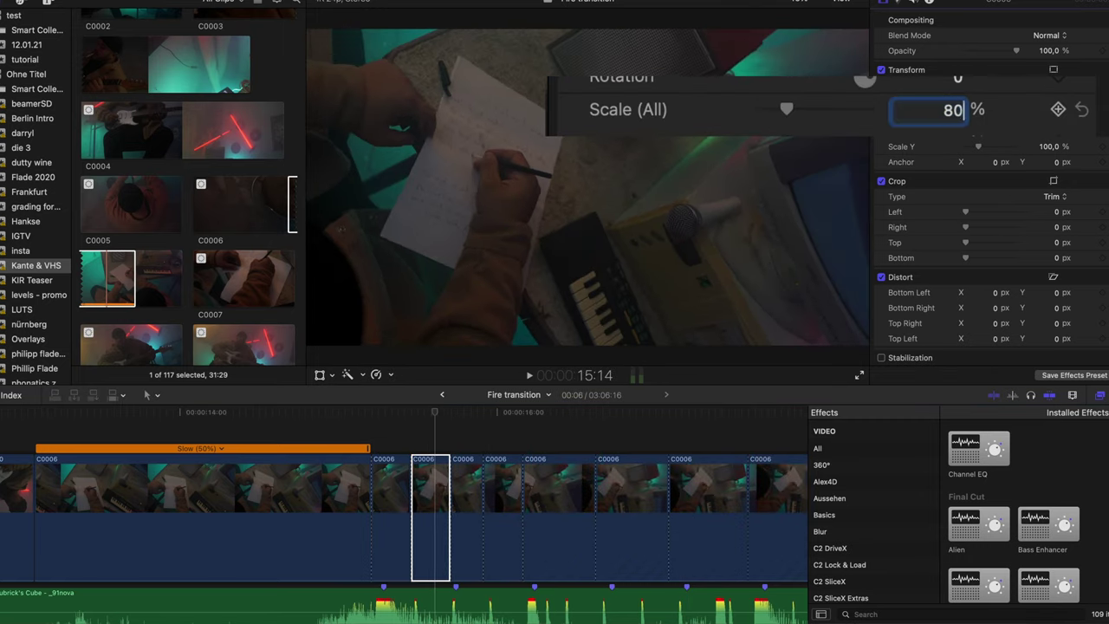
click(469, 472)
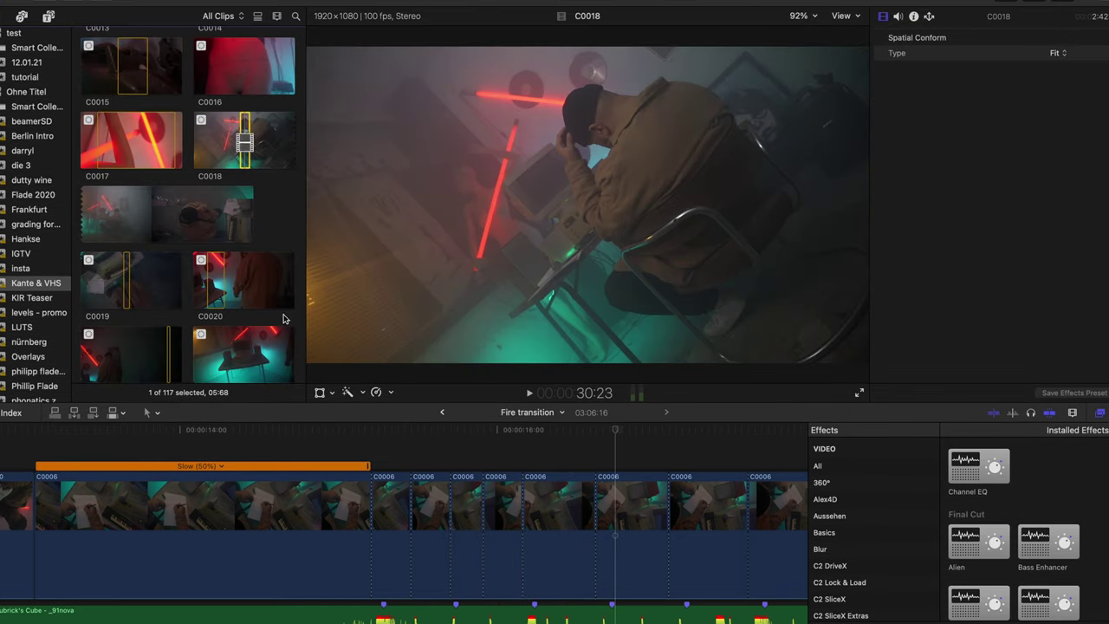
- Connect clip C0018 beneath the cuts, retime it to Slow 50%, and play from about 14:08
drag(244, 140, 353, 611)
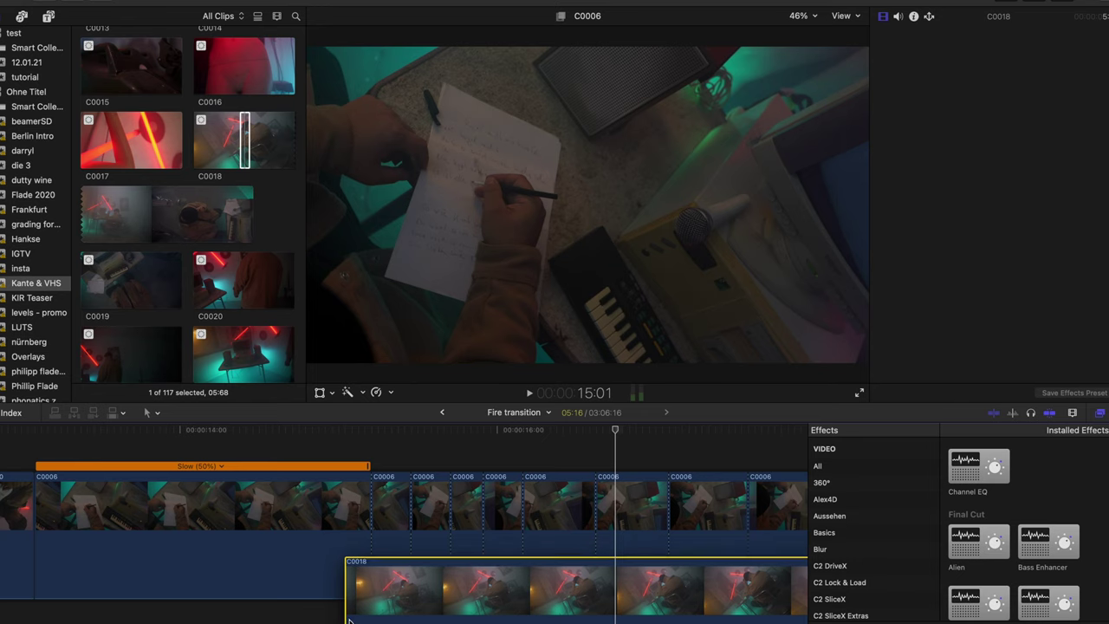
key(super+minus)
key(super+r)
click(267, 492)
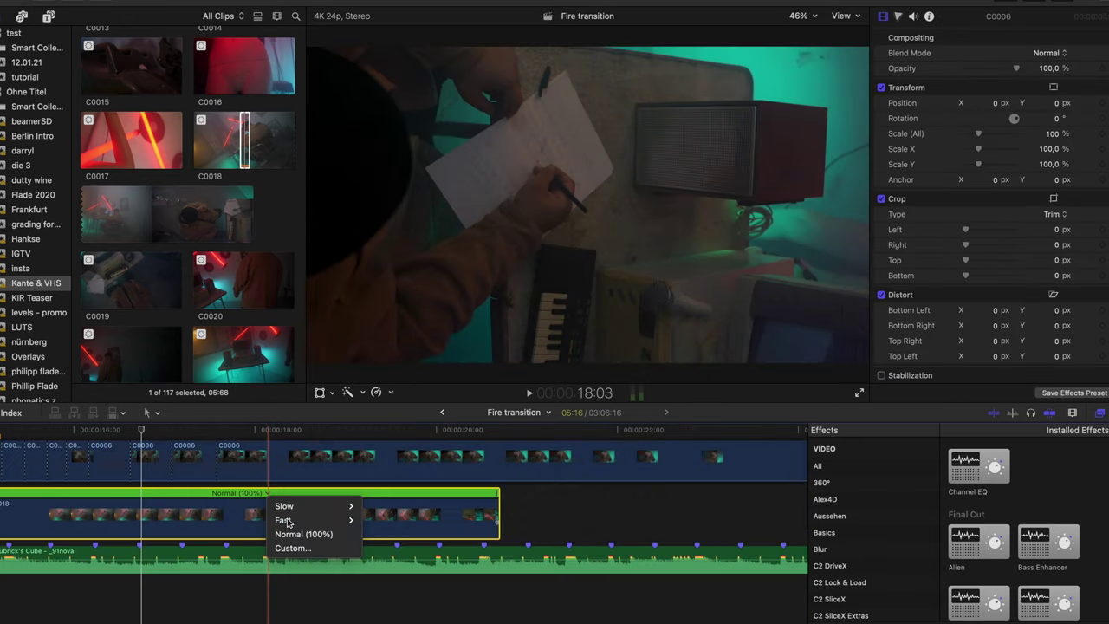
click(369, 508)
scroll(85, 429, left, 5)
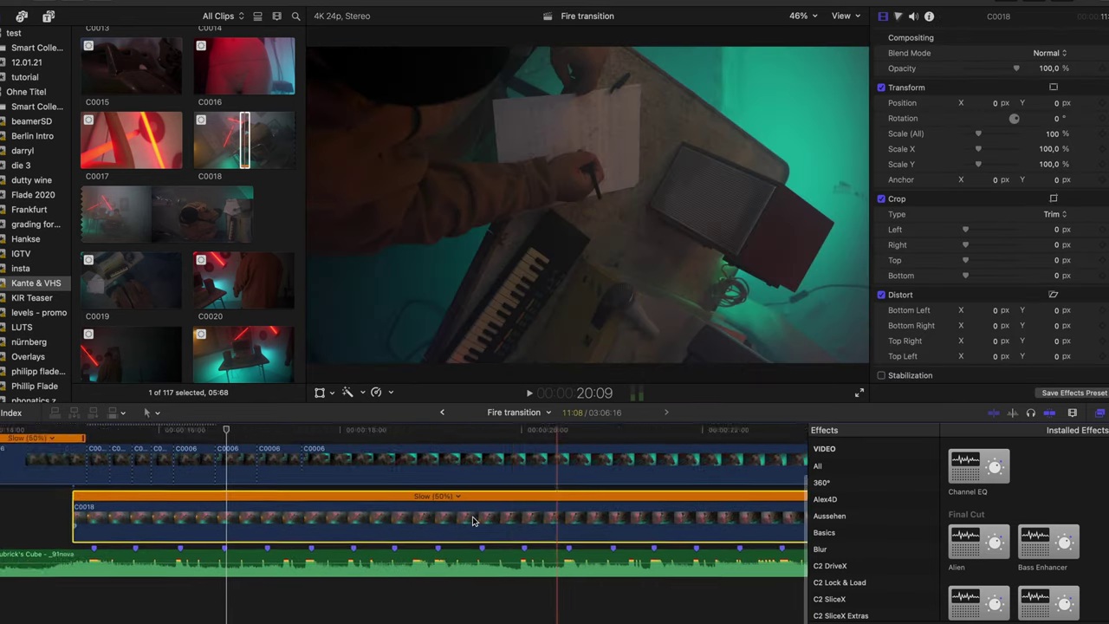
click(99, 430)
key(space)
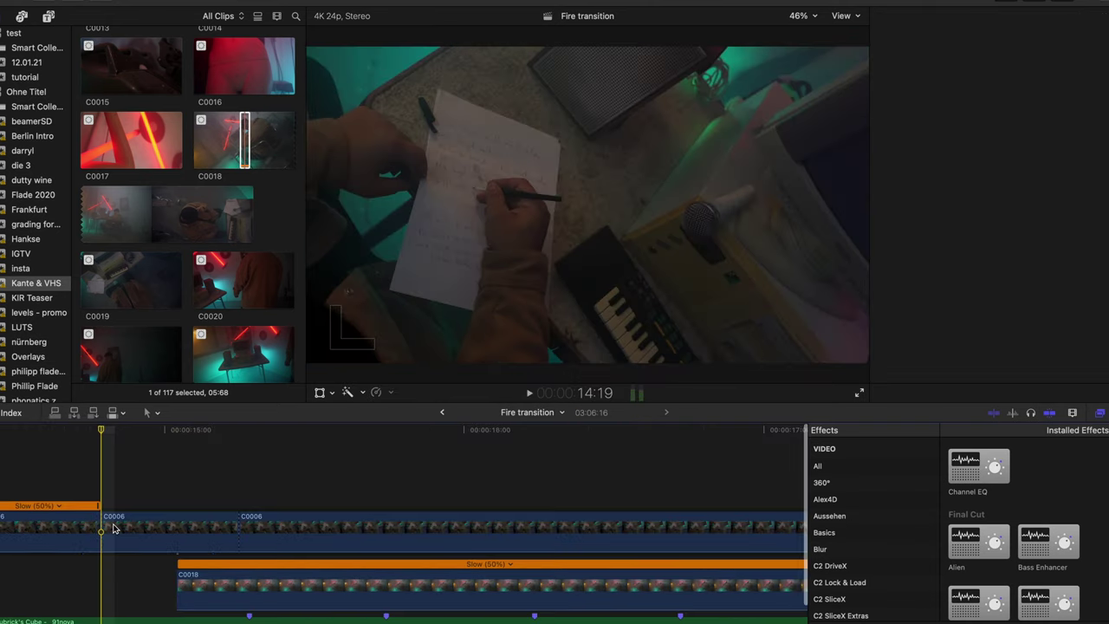
- Keyframe the short C0006 clip's Scale (All) at 70% at 15:05 and 126% at 15:06
click(113, 528)
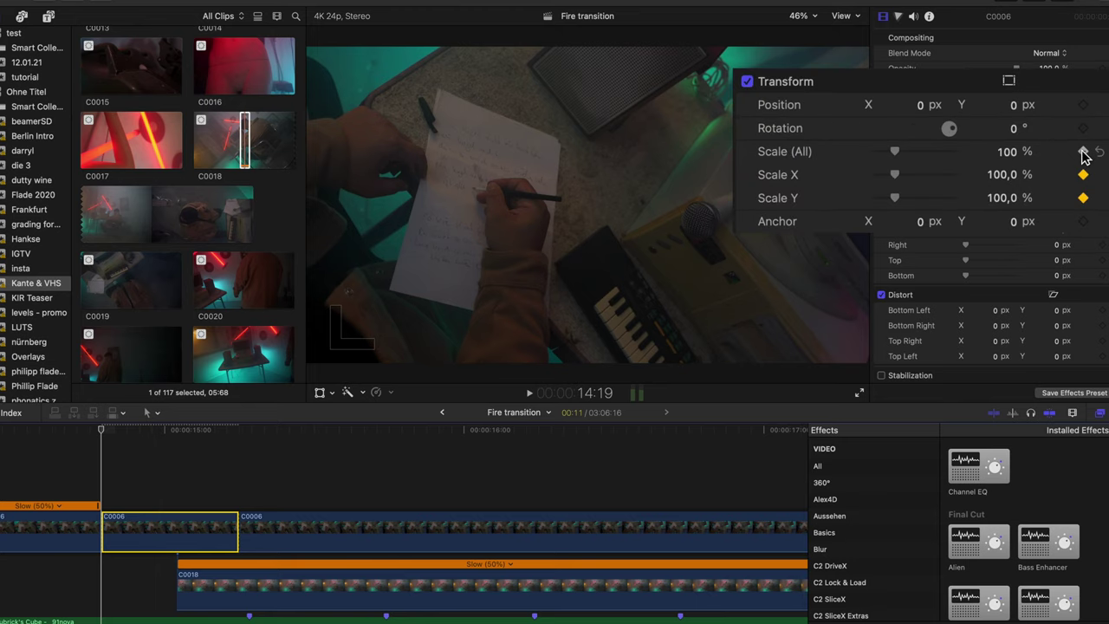
drag(101, 430, 232, 440)
key(Left)
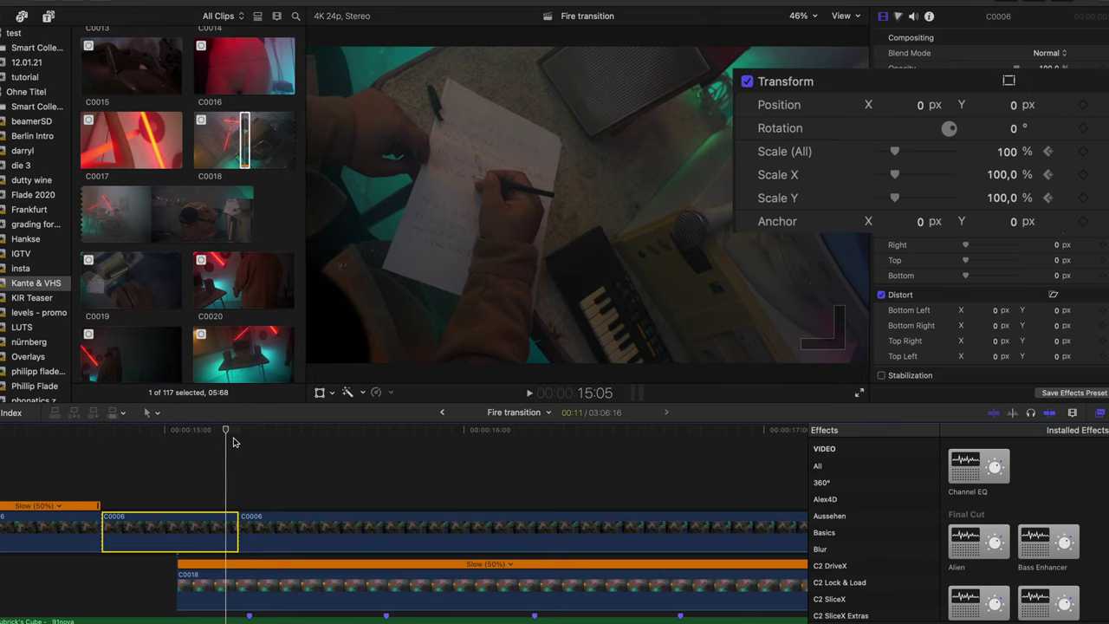
key(Left)
key(Left)
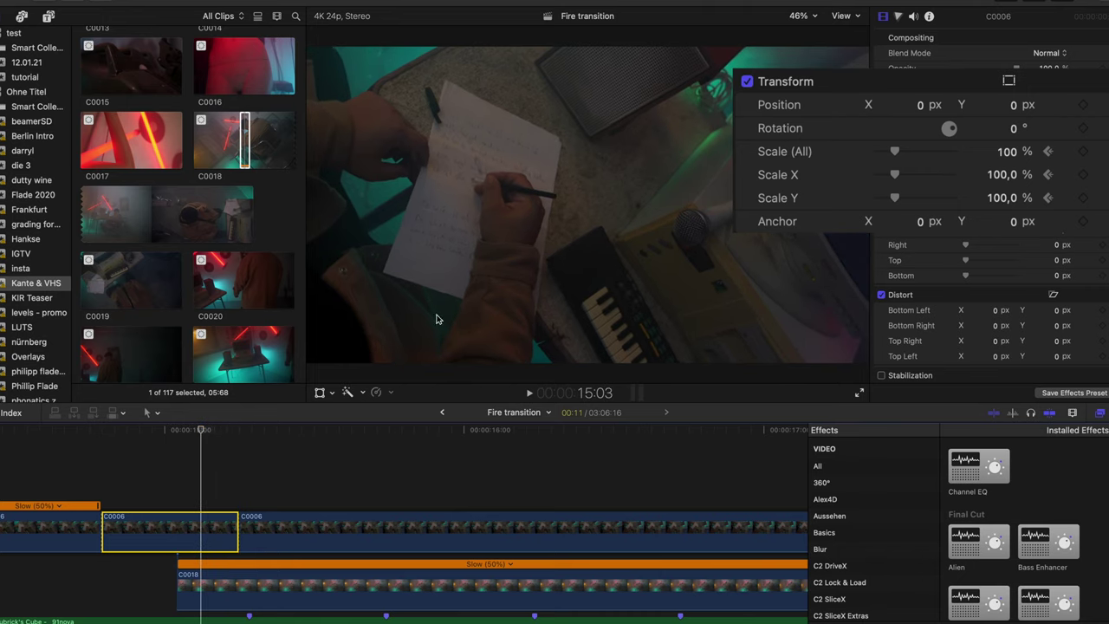
key(Right)
key(Right)
key(super+minus)
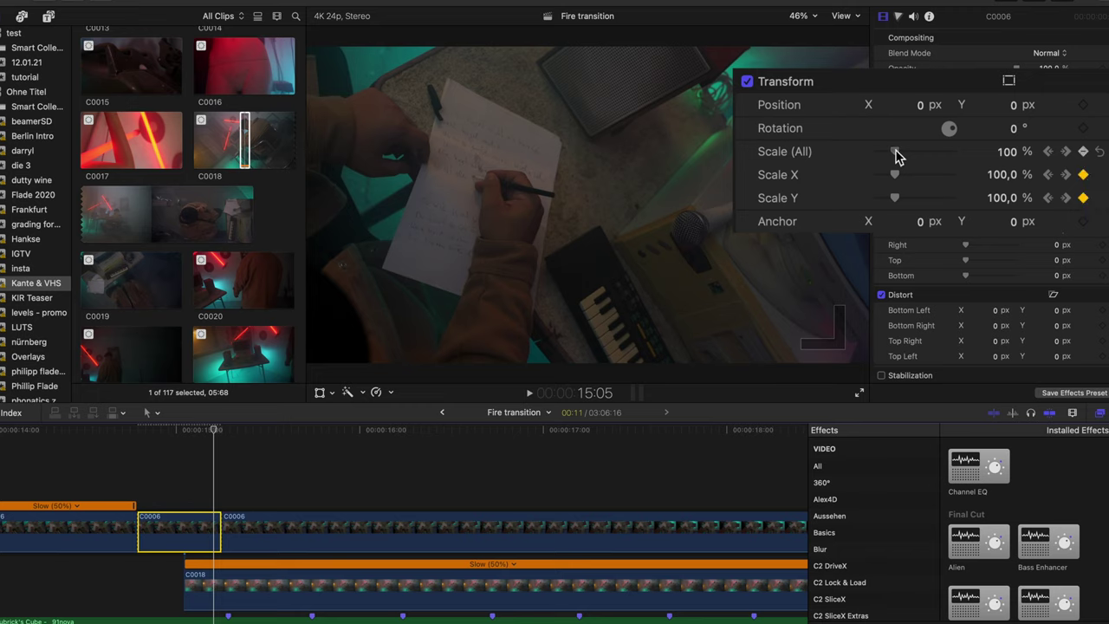
drag(894, 155, 893, 155)
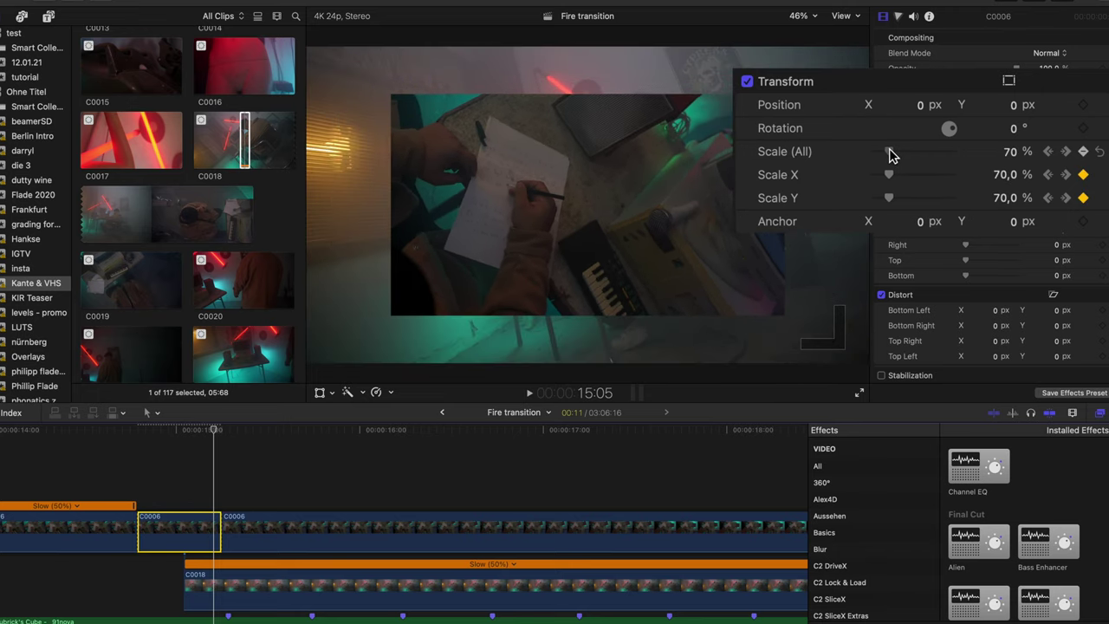
key(Right)
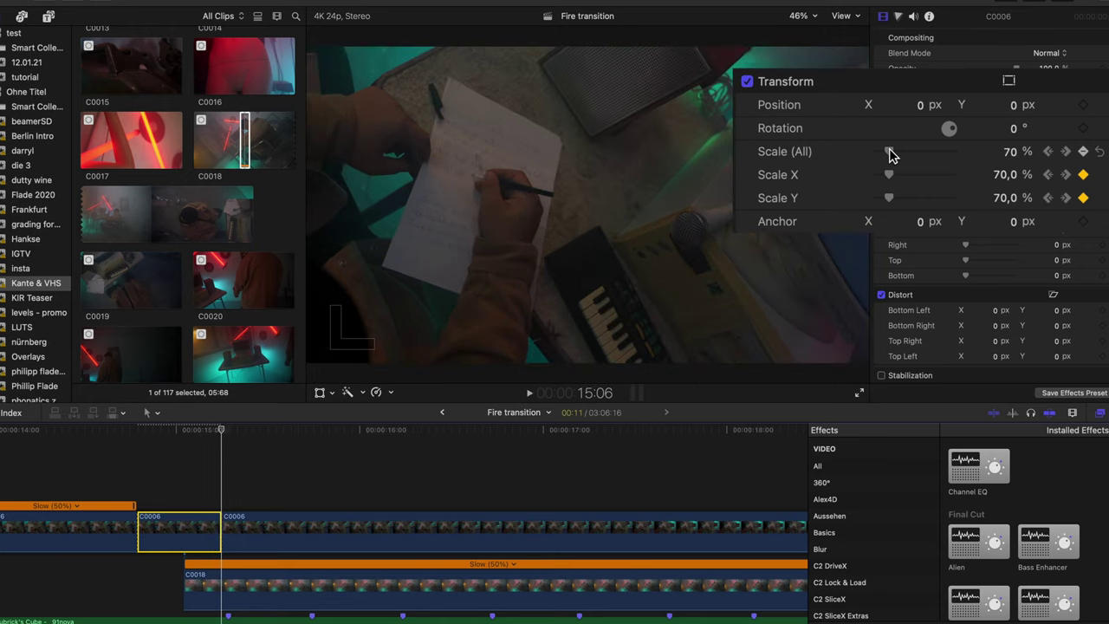
drag(893, 155, 901, 156)
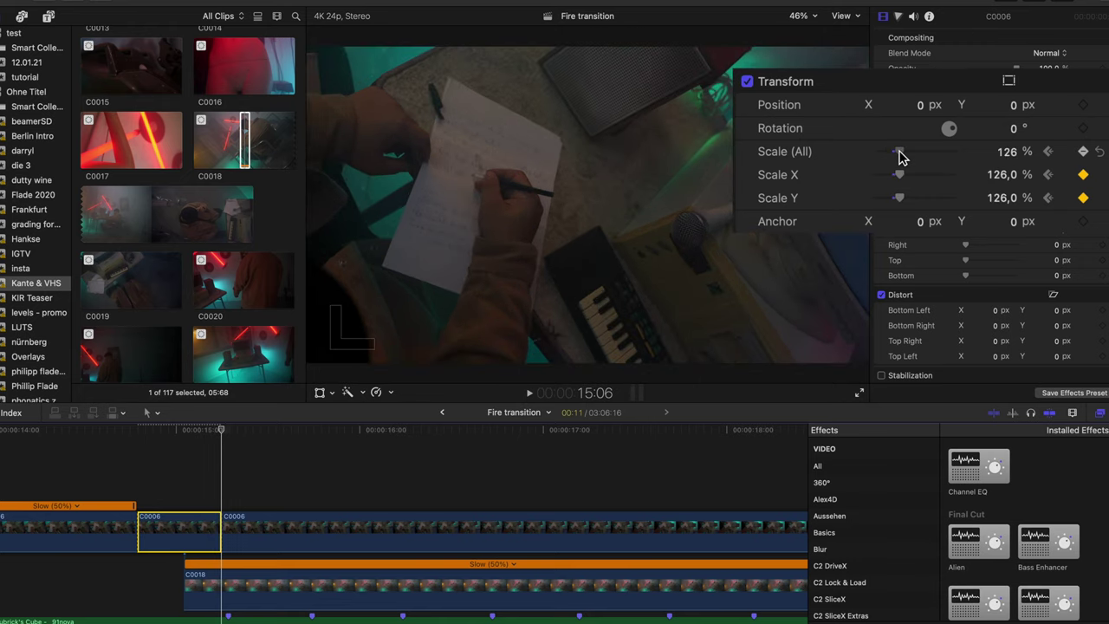
- Apply the Earthquake effect (Amount 9.79, 3 layers) to the C0006 clip and play it back
click(856, 620)
text(earth)
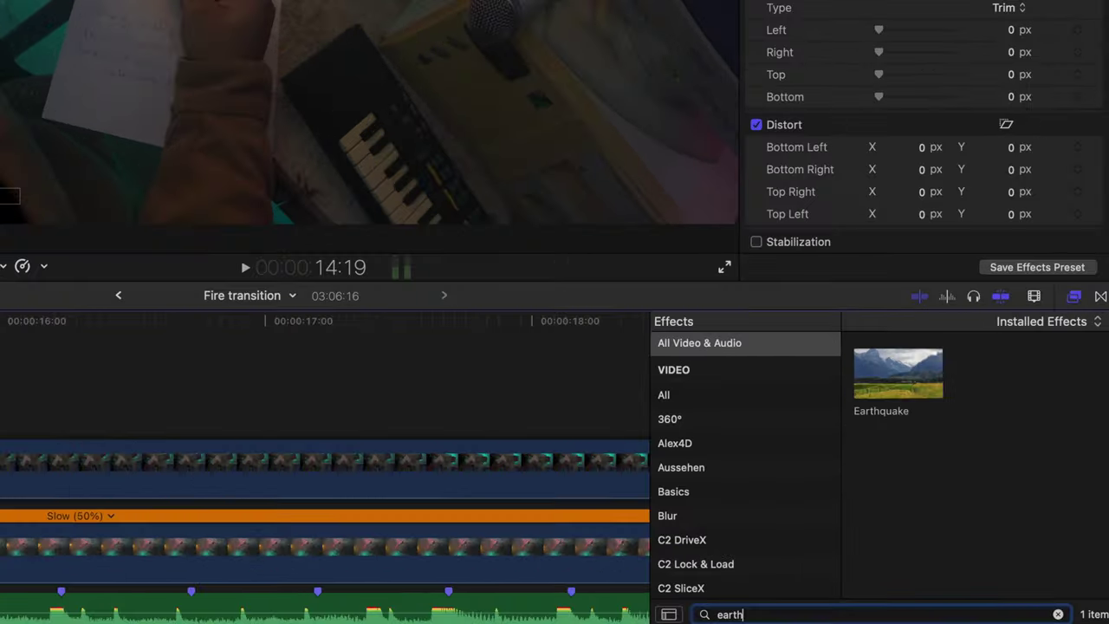
drag(905, 390, 0, 460)
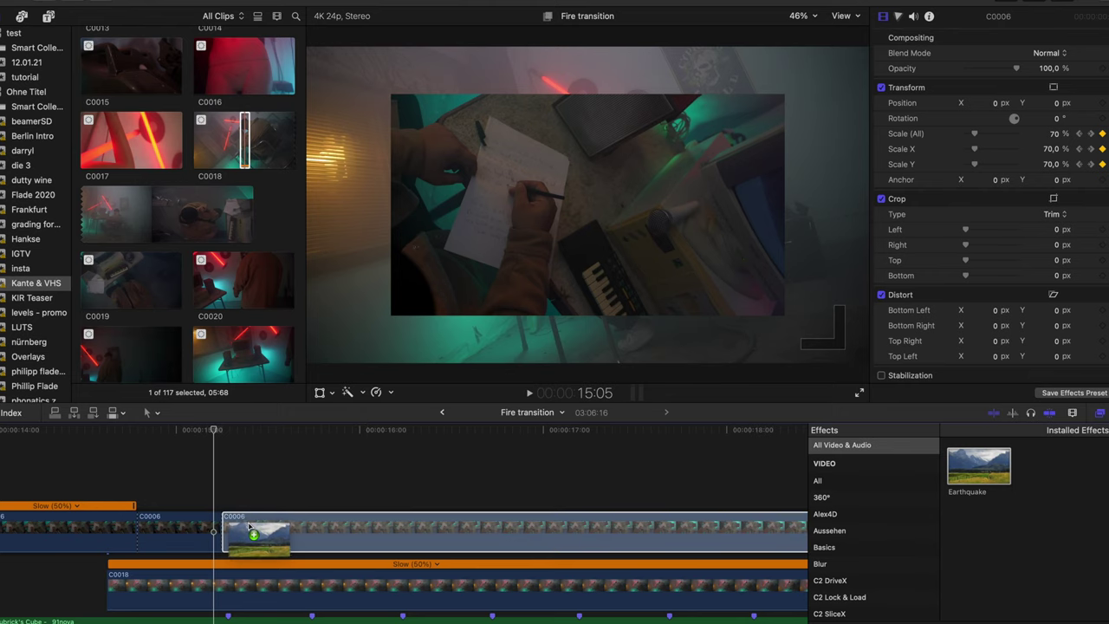
drag(249, 525, 250, 526)
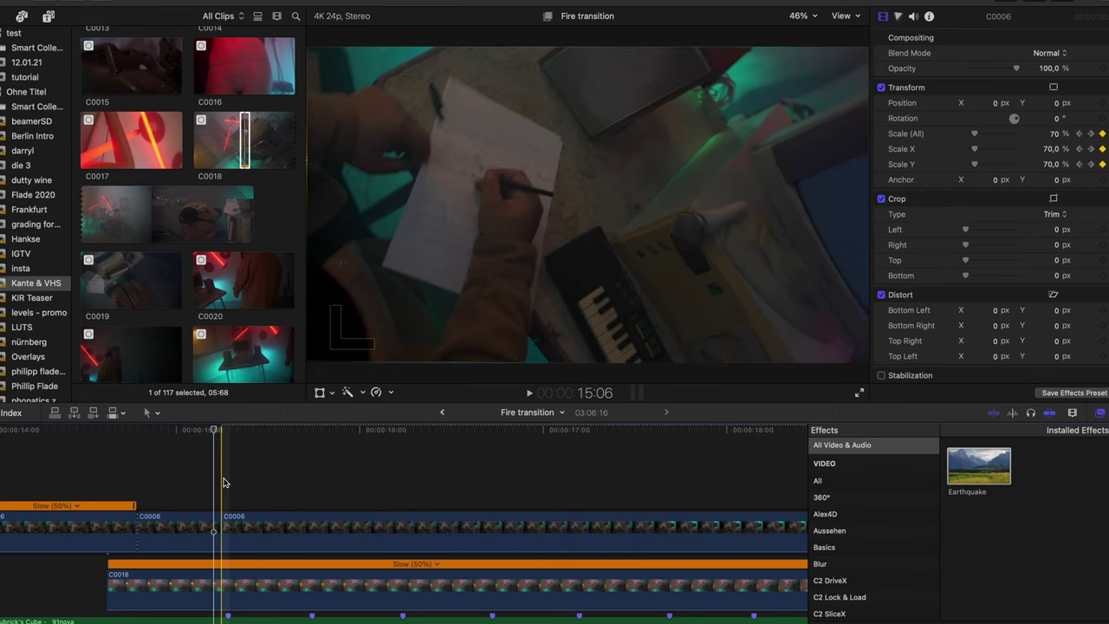
click(224, 482)
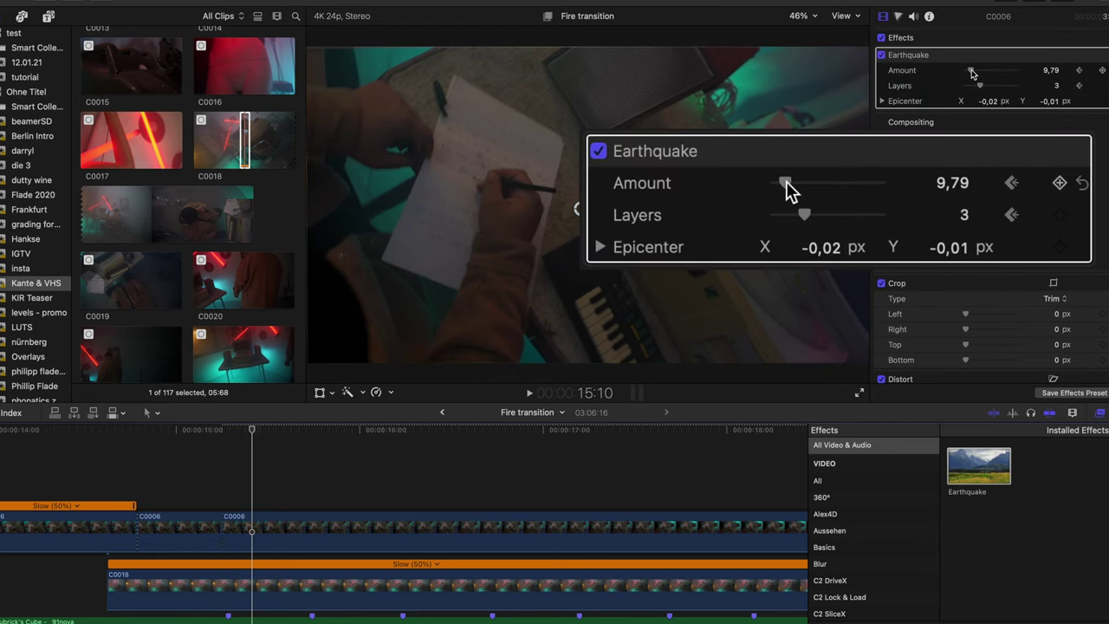
click(72, 455)
key(space)
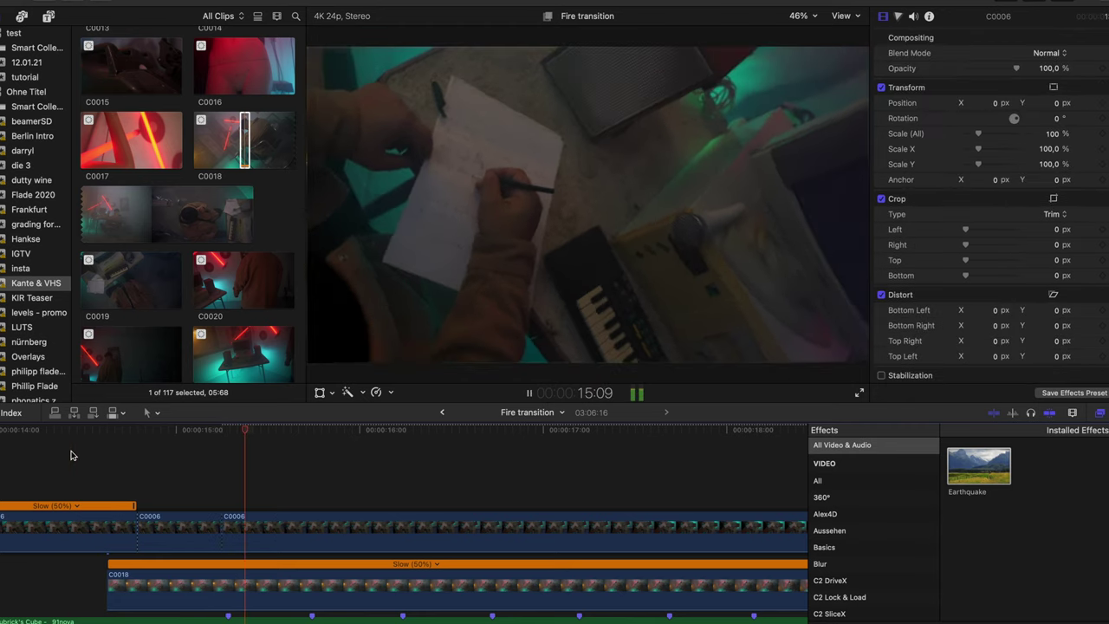